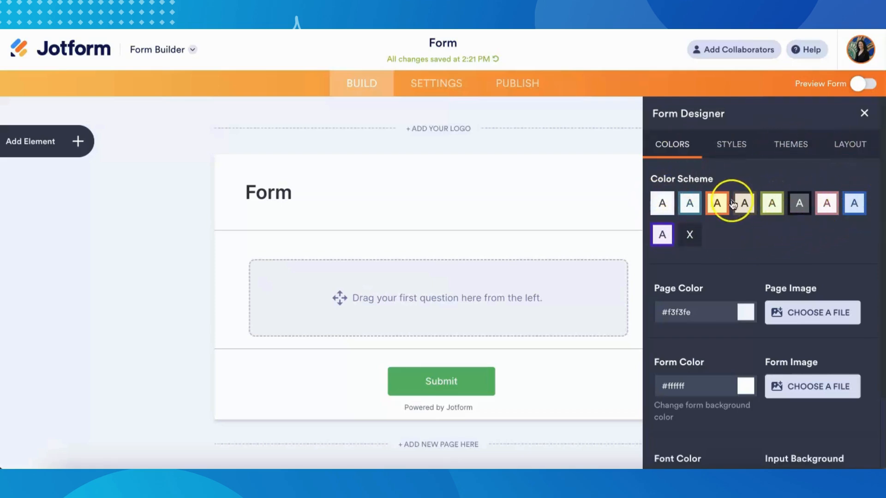
- Try the blue color scheme and the orange-and-yellow color scheme on the form and review the resulting color settings
{"action": "left_click", "coordinate": [690, 205]}
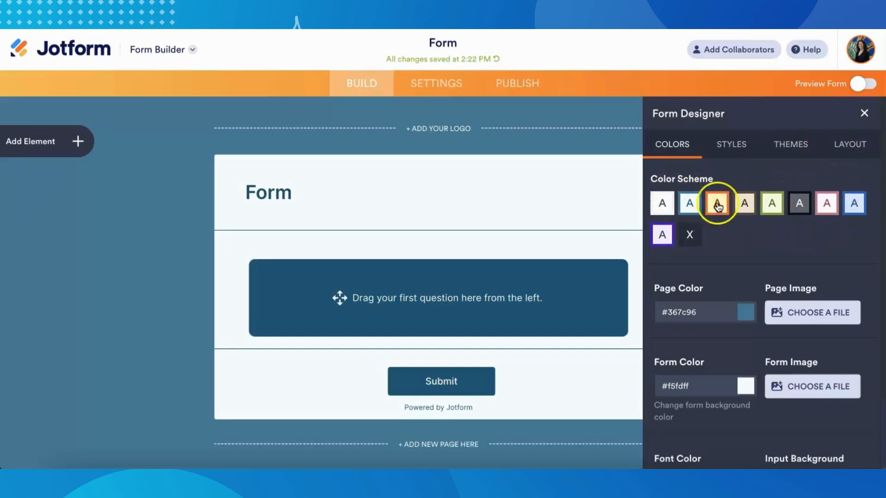
{"action": "left_click", "coordinate": [718, 205]}
{"action": "scroll", "coordinate": [723, 261], "scroll_direction": "down", "scroll_amount": 1}
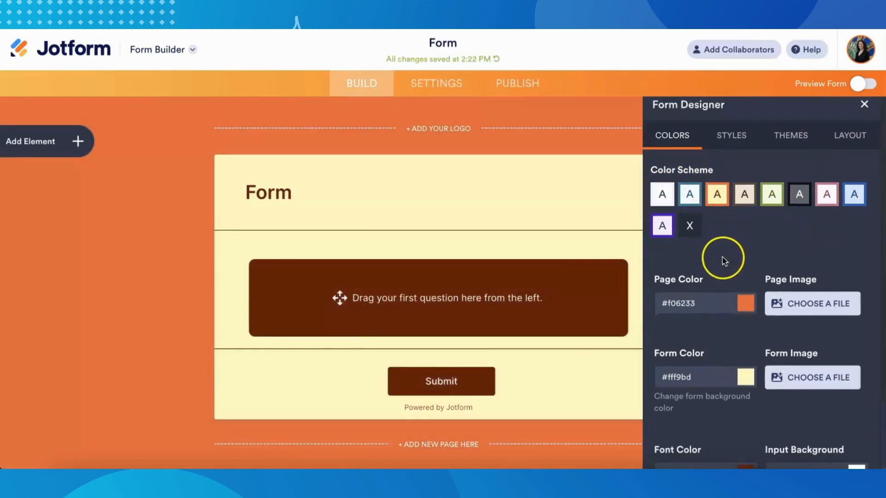
{"action": "scroll", "coordinate": [724, 260], "scroll_direction": "down", "scroll_amount": 1}
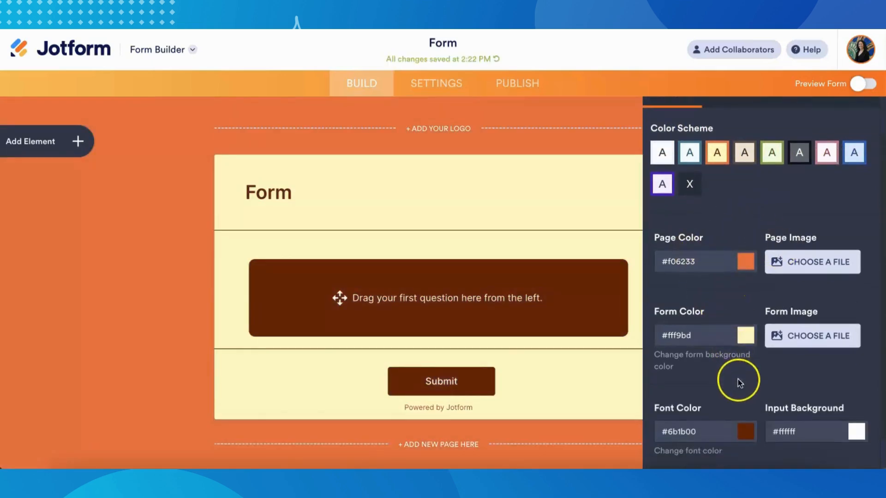
{"action": "scroll", "coordinate": [735, 414], "scroll_direction": "down", "scroll_amount": 1}
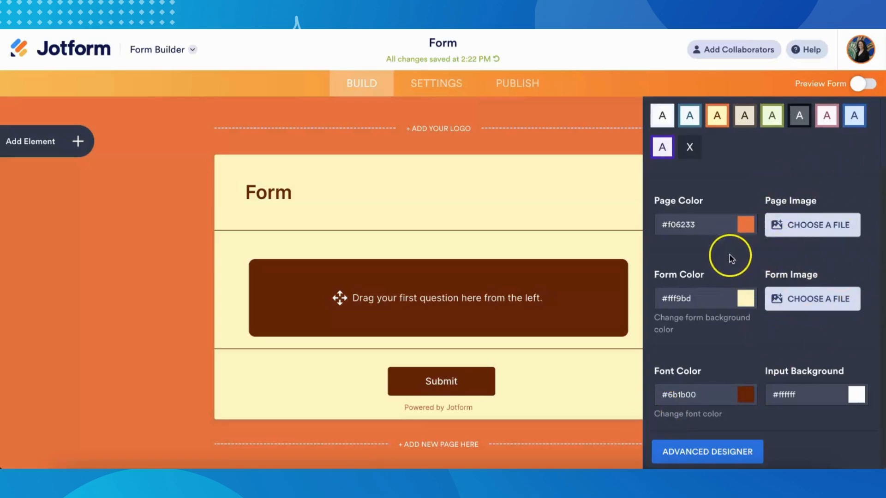
- Review the form's style settings, including form width, label alignment, question spacing, font and button style
{"action": "scroll", "coordinate": [731, 256], "scroll_direction": "up", "scroll_amount": 3}
{"action": "left_click", "coordinate": [731, 144]}
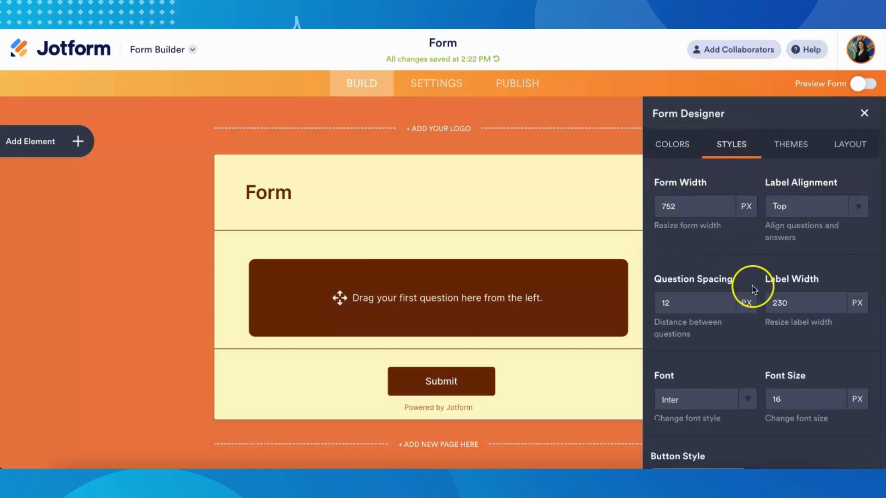
{"action": "scroll", "coordinate": [823, 291], "scroll_direction": "down", "scroll_amount": 3}
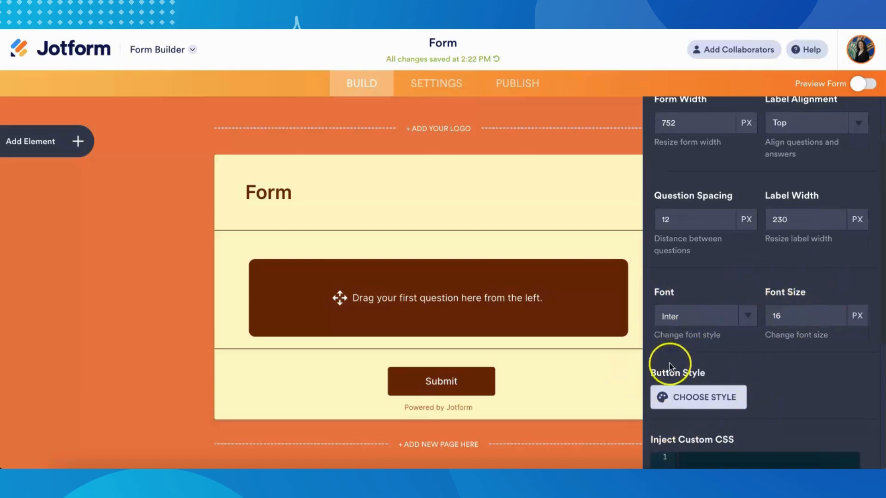
{"action": "scroll", "coordinate": [779, 305], "scroll_direction": "up", "scroll_amount": 3}
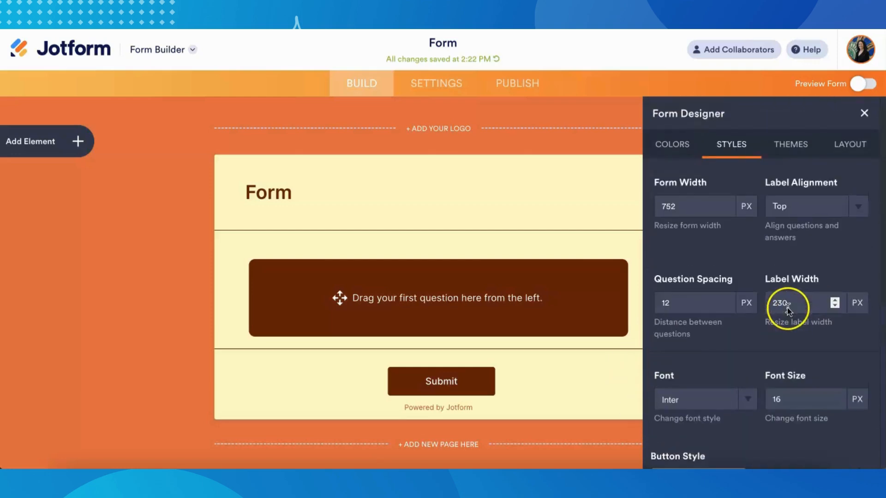
- Browse the available form themes from start to end and open the form's layout options
{"action": "left_click", "coordinate": [793, 144]}
{"action": "scroll", "coordinate": [737, 192], "scroll_direction": "down", "scroll_amount": 5}
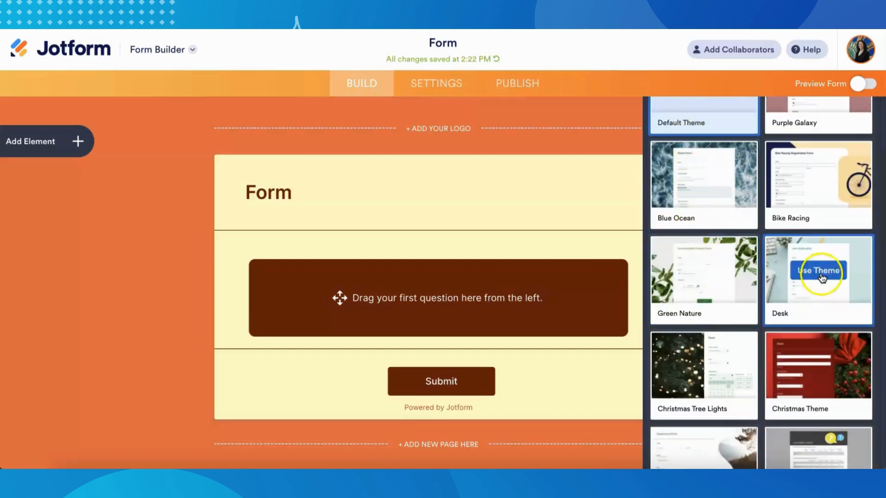
{"action": "scroll", "coordinate": [705, 365], "scroll_direction": "down", "scroll_amount": 2}
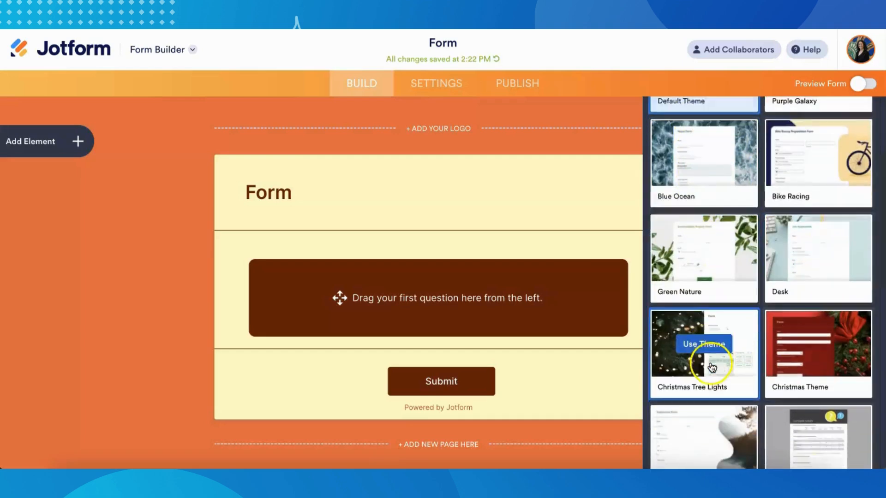
{"action": "scroll", "coordinate": [815, 364], "scroll_direction": "down", "scroll_amount": 5}
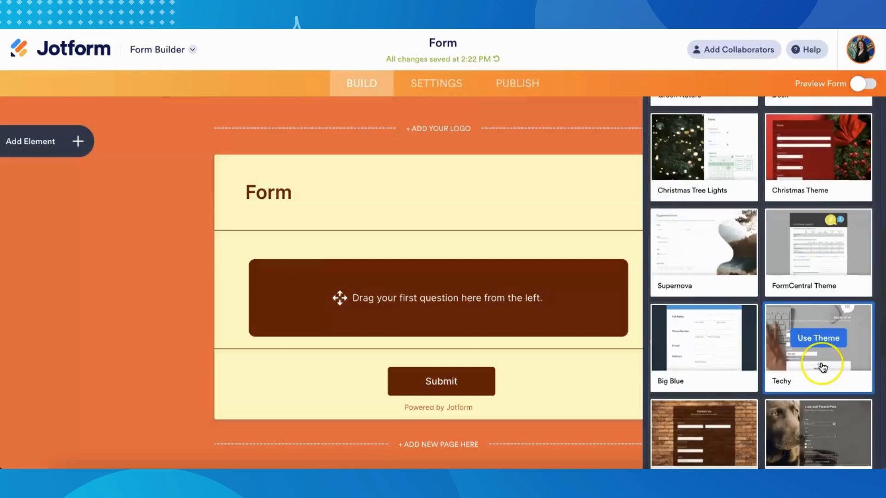
{"action": "scroll", "coordinate": [812, 361], "scroll_direction": "down", "scroll_amount": 5}
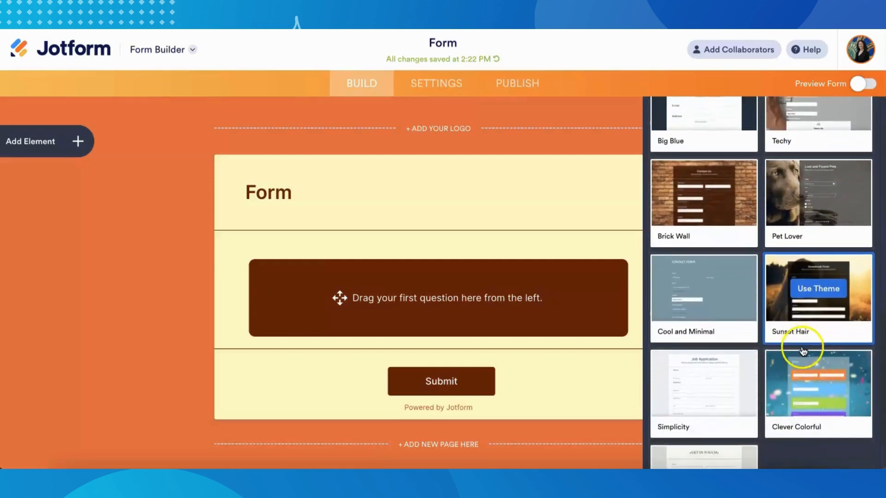
{"action": "scroll", "coordinate": [803, 352], "scroll_direction": "down", "scroll_amount": 1}
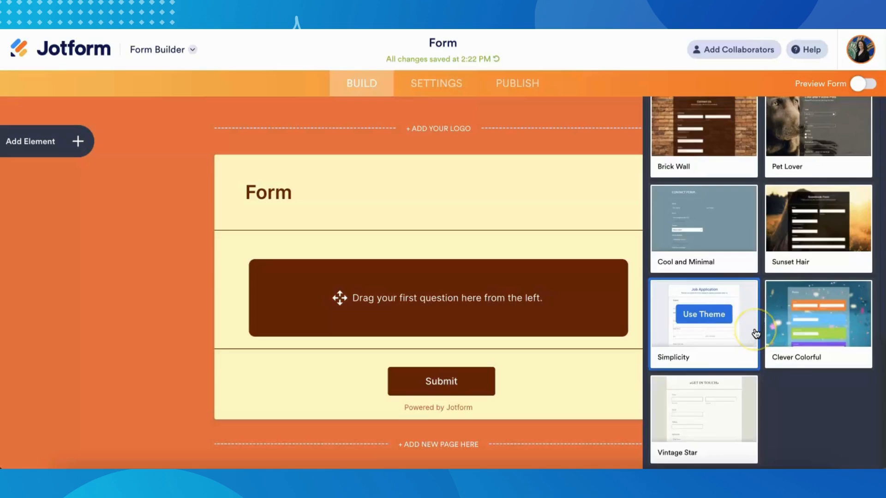
{"action": "scroll", "coordinate": [756, 331], "scroll_direction": "up", "scroll_amount": 5}
{"action": "scroll", "coordinate": [747, 332], "scroll_direction": "up", "scroll_amount": 6}
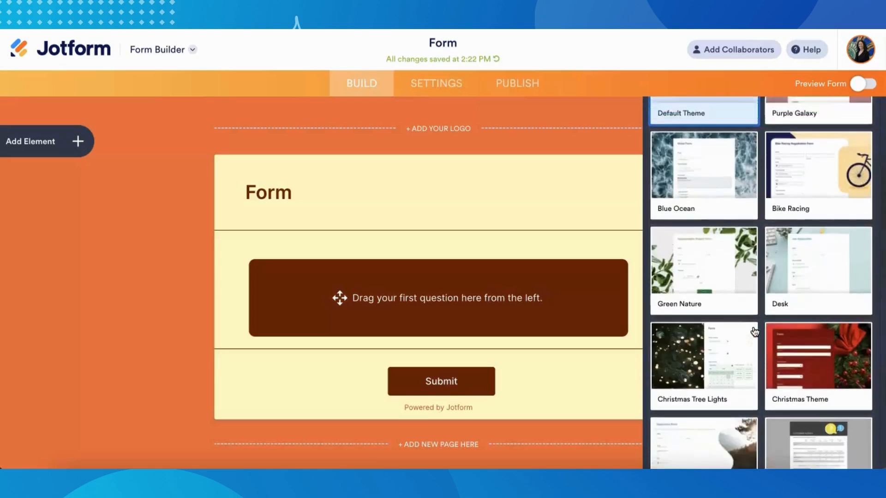
{"action": "left_click", "coordinate": [854, 144]}
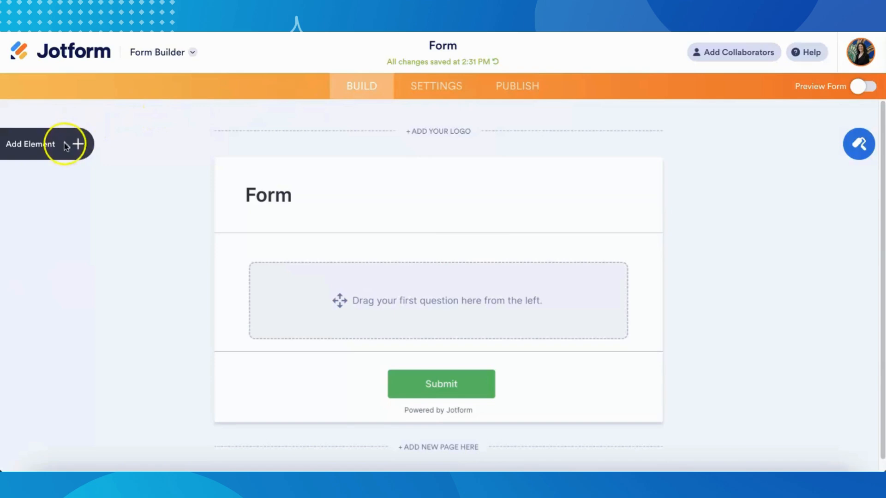
- Open the list of form elements and examine the basic, survey and page elements on offer
{"action": "left_click", "coordinate": [85, 144]}
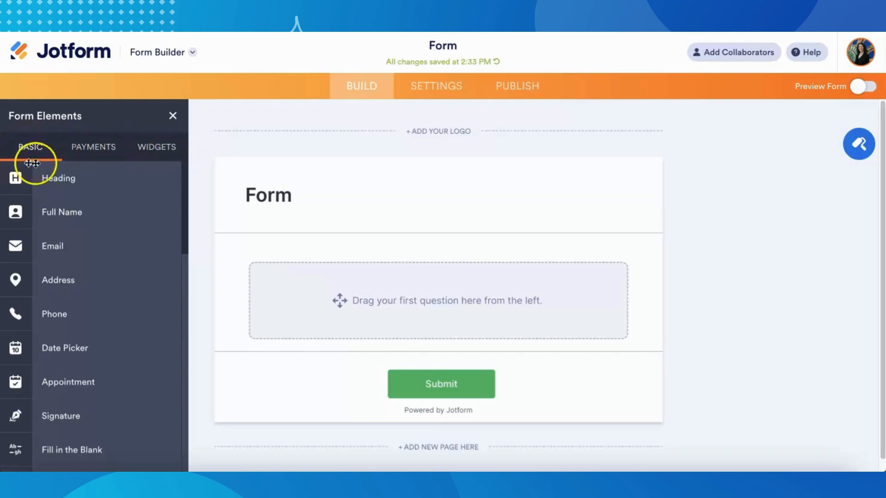
{"action": "scroll", "coordinate": [126, 261], "scroll_direction": "down", "scroll_amount": 2}
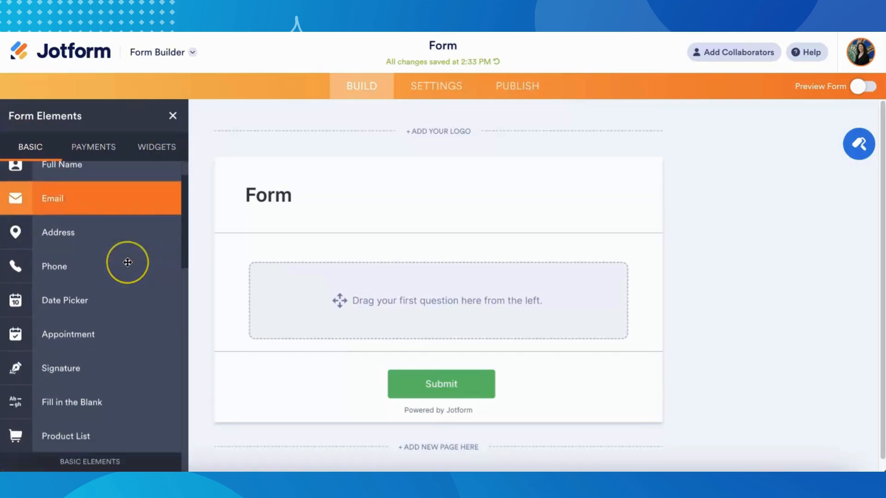
{"action": "scroll", "coordinate": [127, 262], "scroll_direction": "up", "scroll_amount": 1}
{"action": "scroll", "coordinate": [127, 262], "scroll_direction": "up", "scroll_amount": 1}
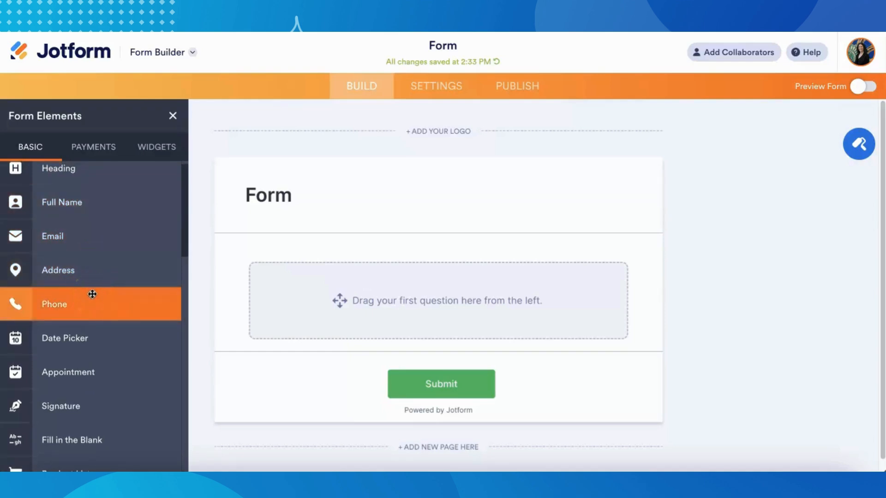
{"action": "scroll", "coordinate": [92, 294], "scroll_direction": "down", "scroll_amount": 6}
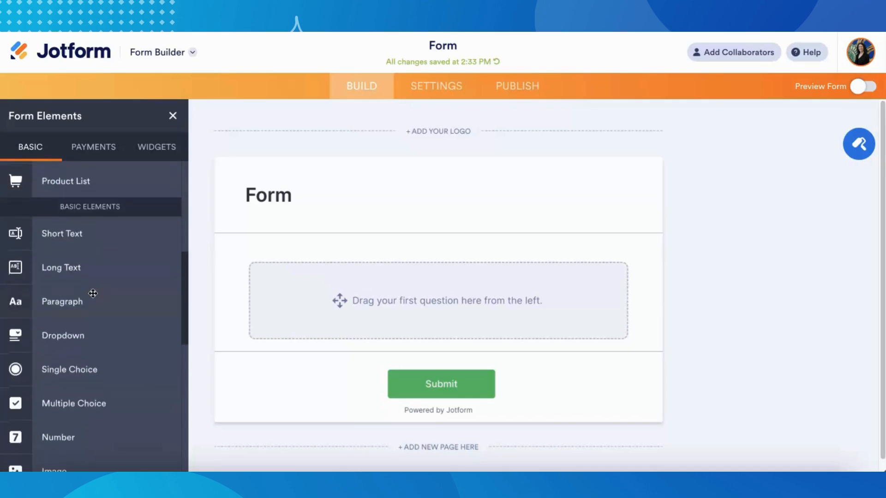
{"action": "scroll", "coordinate": [91, 291], "scroll_direction": "down", "scroll_amount": 2}
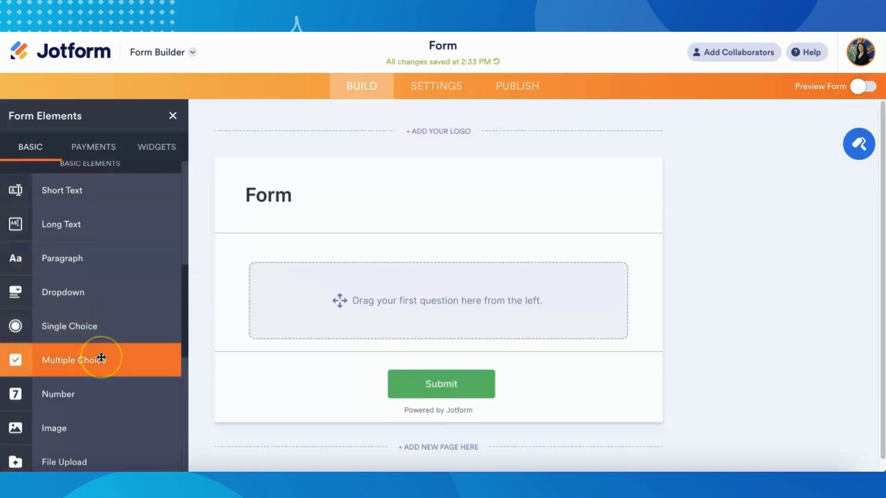
{"action": "scroll", "coordinate": [101, 358], "scroll_direction": "down", "scroll_amount": 8}
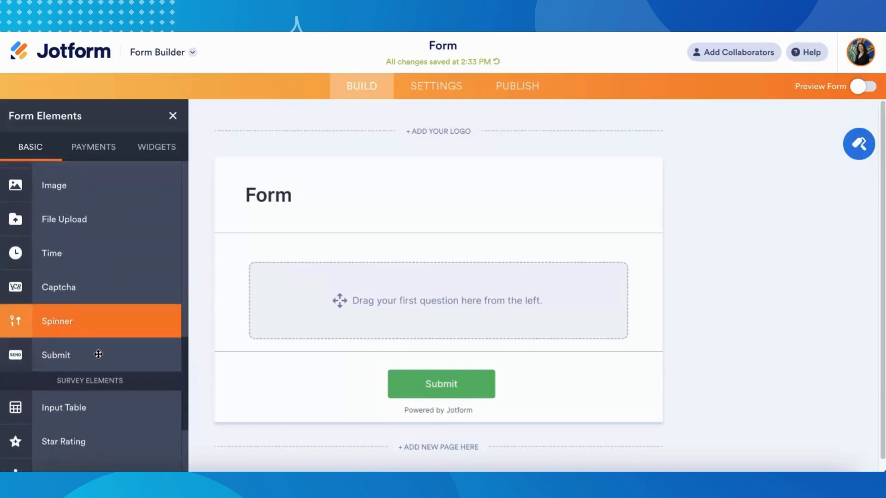
{"action": "left_click", "coordinate": [72, 267]}
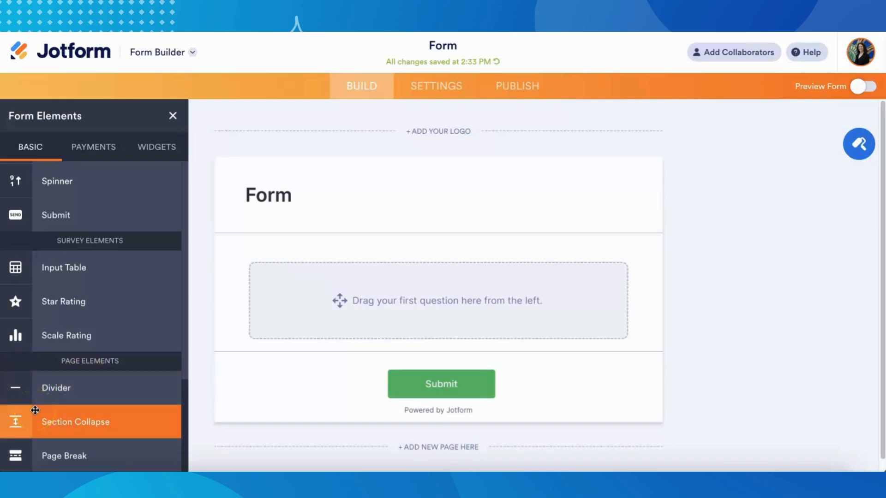
- Add a Divider element to the empty form and delete it again
{"action": "left_click", "coordinate": [42, 387]}
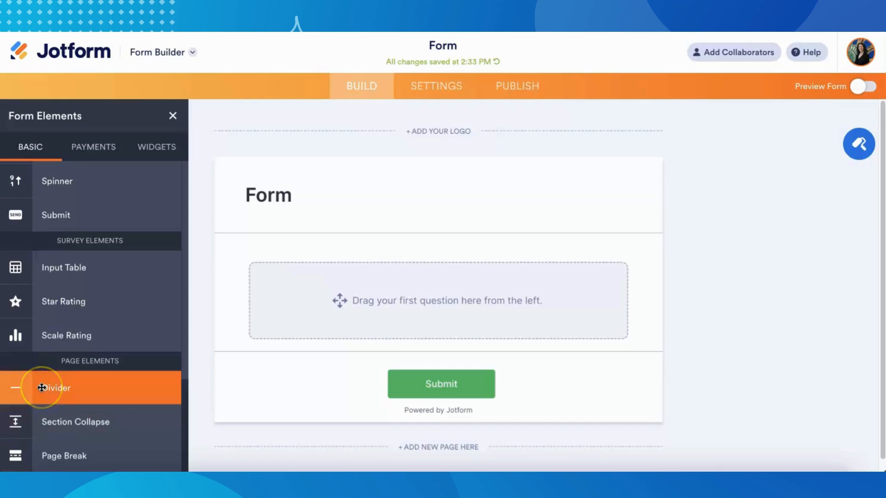
{"action": "left_click_drag", "start_coordinate": [41, 387], "coordinate": [167, 383]}
{"action": "left_click", "coordinate": [166, 383]}
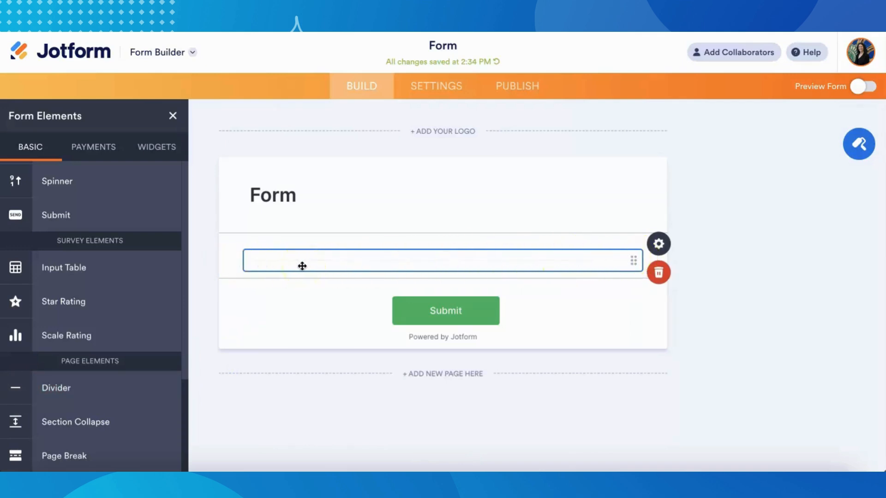
{"action": "left_click", "coordinate": [78, 425]}
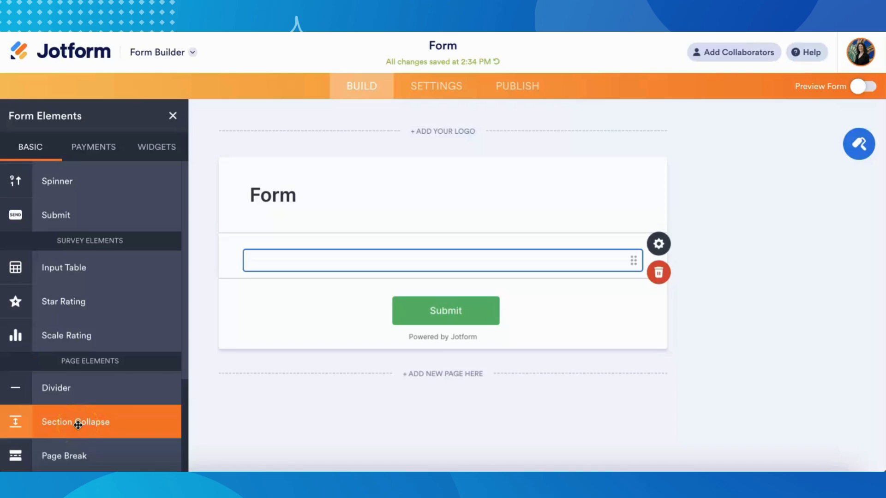
{"action": "left_click", "coordinate": [78, 459]}
{"action": "left_click", "coordinate": [125, 456]}
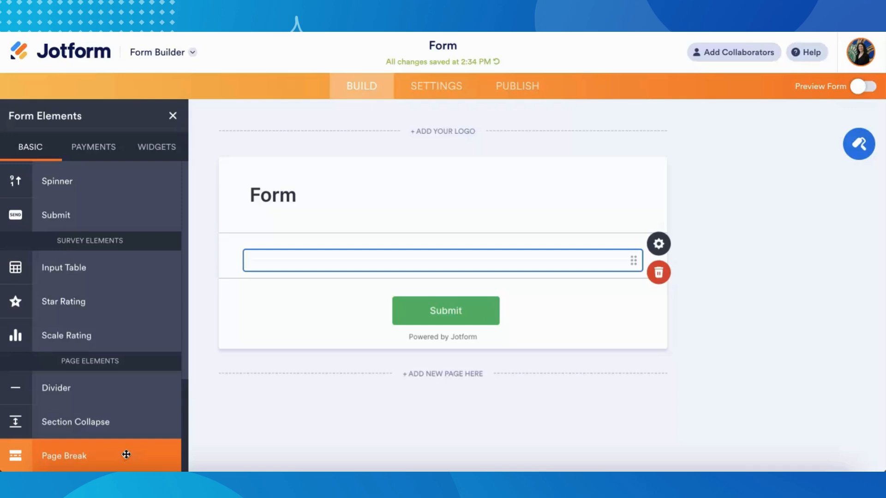
{"action": "left_click", "coordinate": [657, 272]}
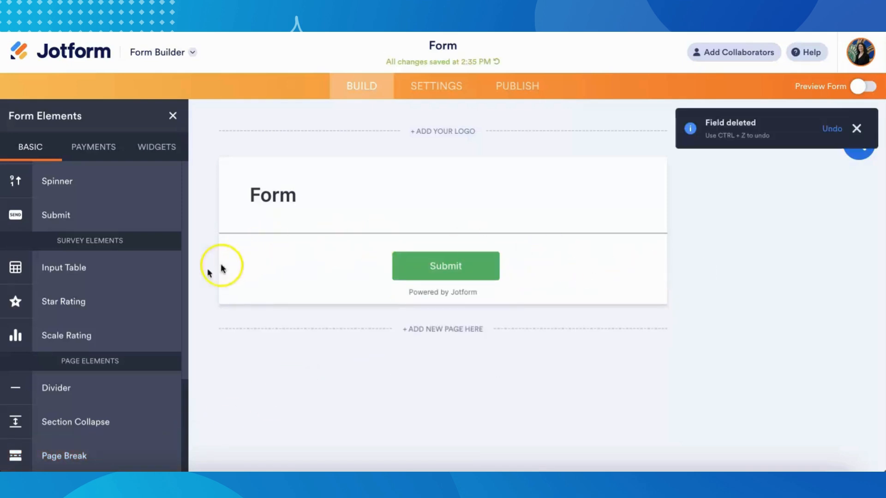
- Add a Full Name field to the form, followed by an Email field below it
{"action": "scroll", "coordinate": [43, 304], "scroll_direction": "up", "scroll_amount": 10}
{"action": "scroll", "coordinate": [60, 311], "scroll_direction": "up", "scroll_amount": 3}
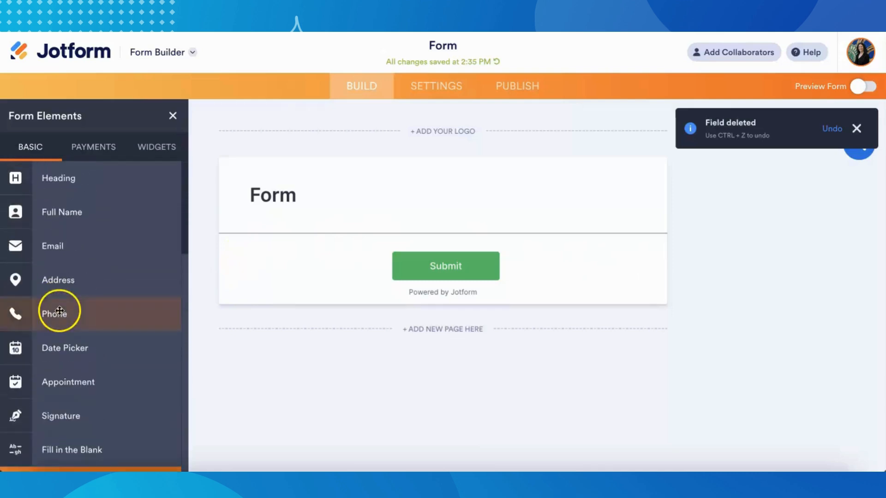
{"action": "left_click_drag", "start_coordinate": [78, 216], "coordinate": [346, 216]}
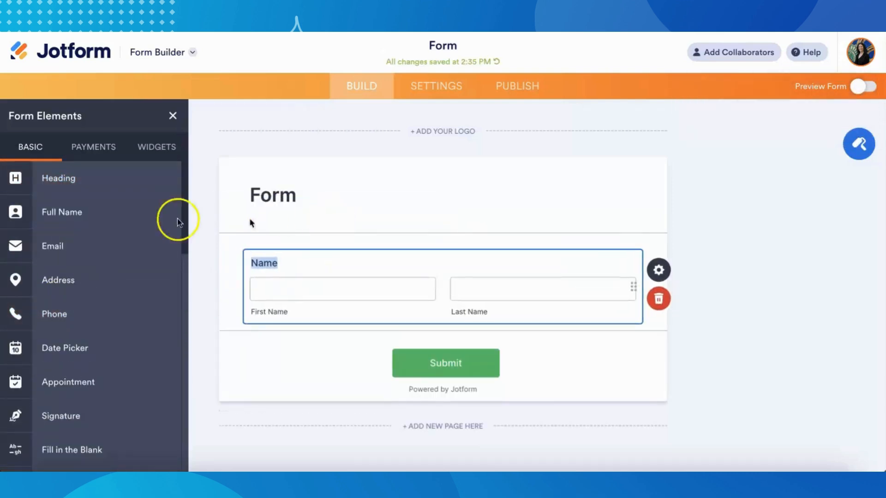
{"action": "left_click", "coordinate": [48, 253]}
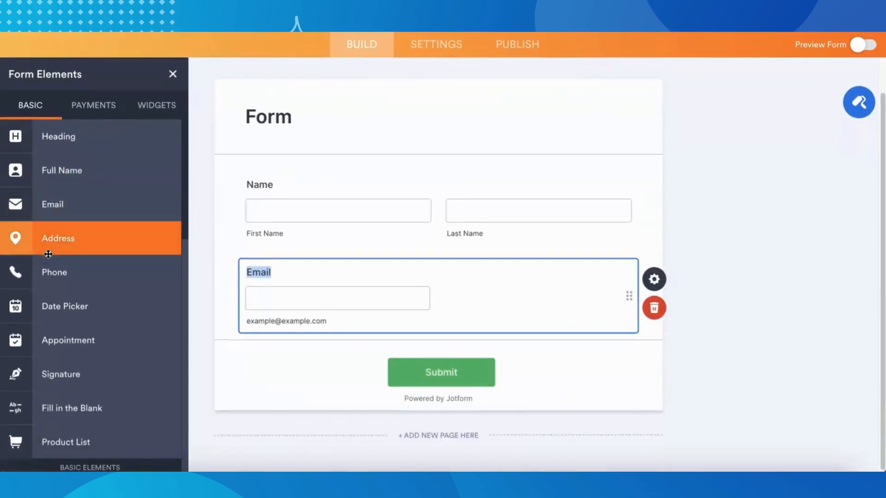
- Try out a Phone field placed between the Name and Email fields, and remove it again
{"action": "left_click", "coordinate": [59, 279]}
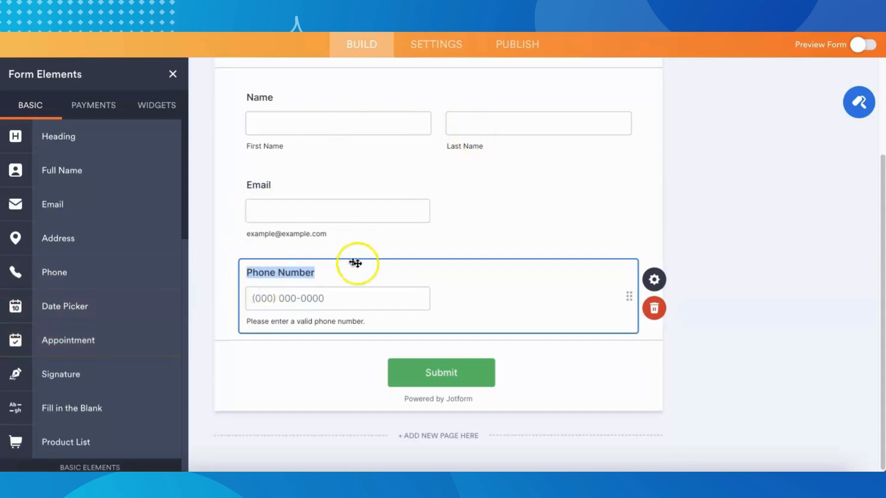
{"action": "left_click_drag", "start_coordinate": [634, 296], "coordinate": [626, 200]}
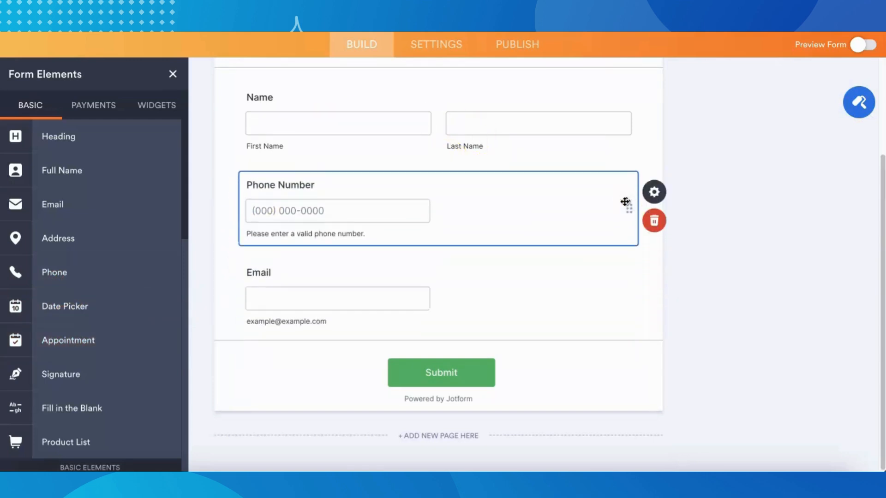
{"action": "left_click", "coordinate": [653, 221]}
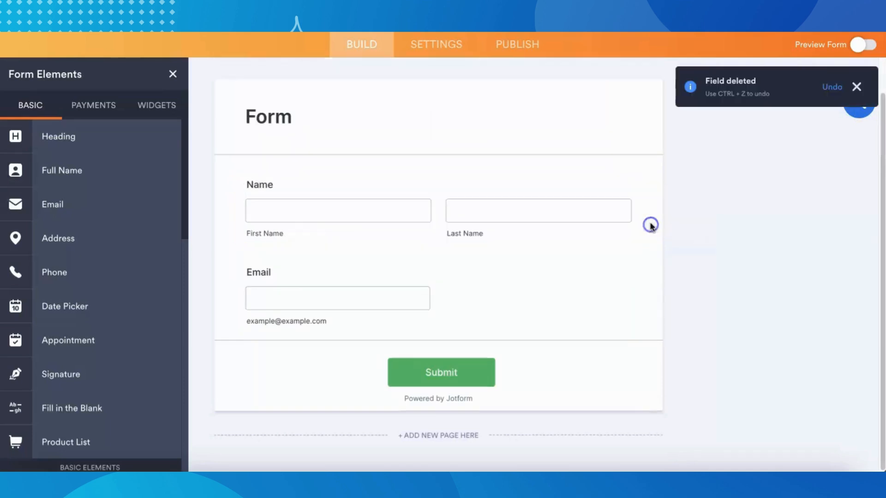
- Inspect the Email field's general properties, such as label, alignment, required setting and sublabel, and close them
{"action": "left_click", "coordinate": [405, 299]}
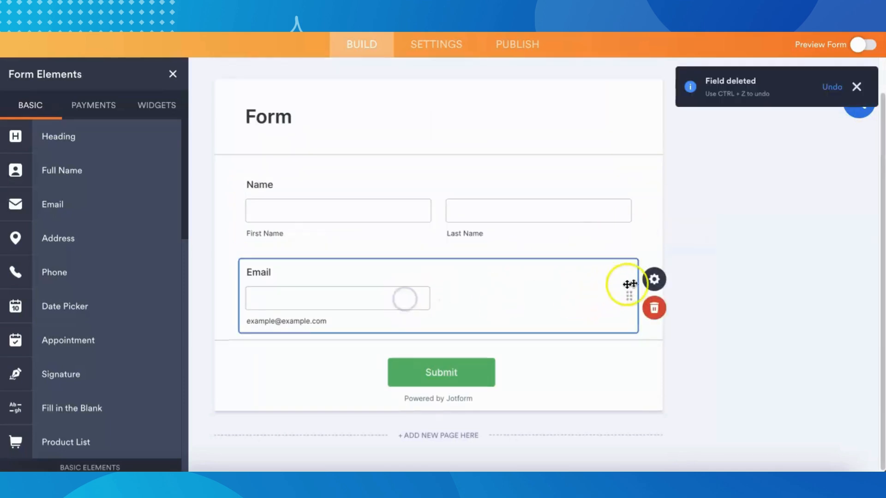
{"action": "left_click", "coordinate": [653, 280]}
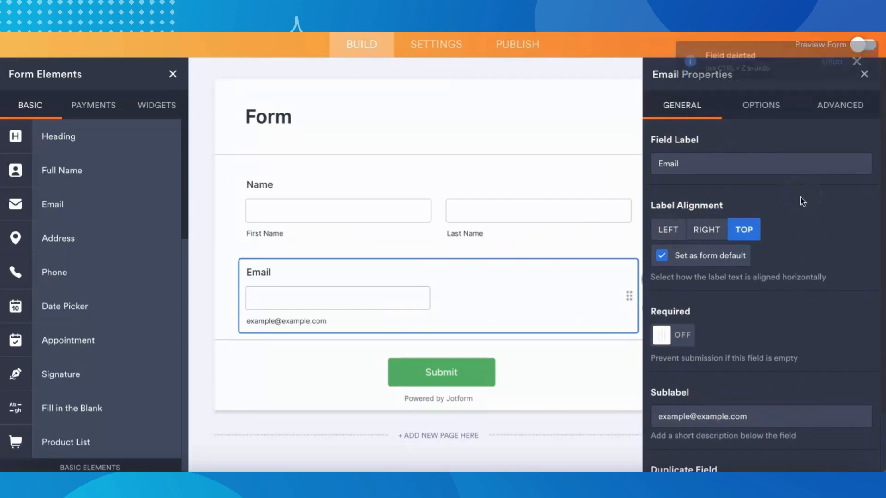
{"action": "left_click", "coordinate": [864, 74]}
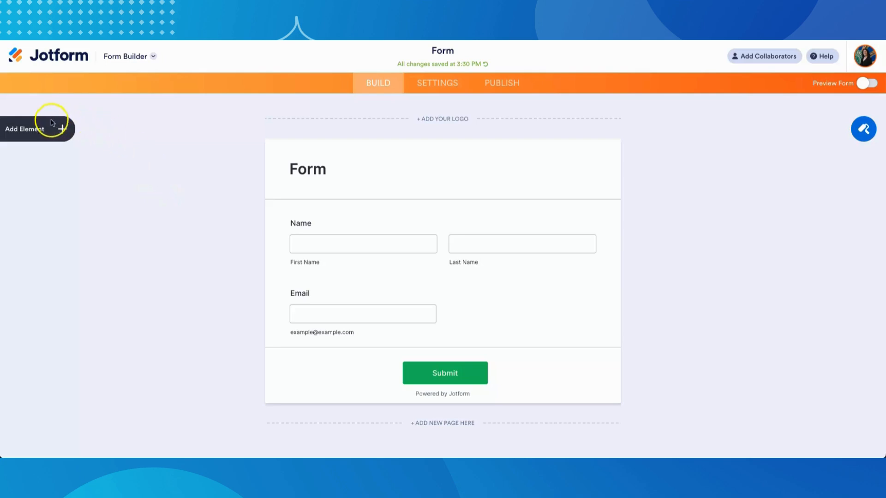
- Search the available form widgets for "Sign" and clear the search again
{"action": "left_click", "coordinate": [63, 129]}
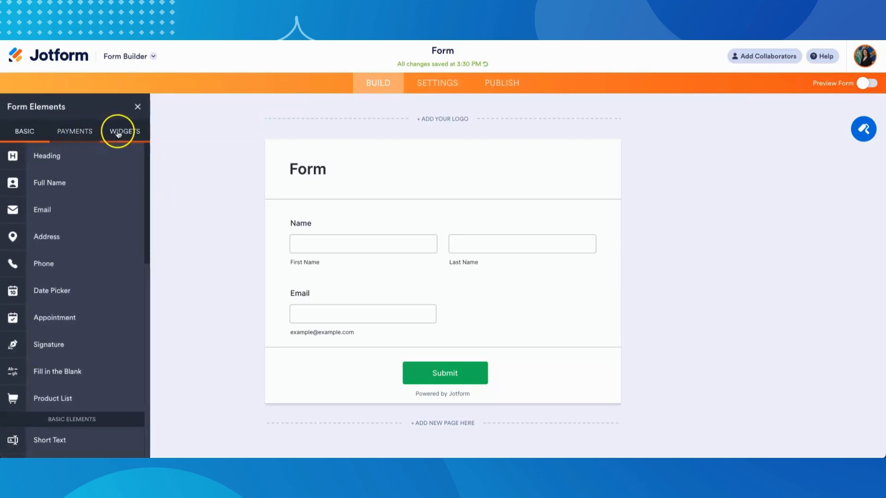
{"action": "left_click", "coordinate": [118, 132]}
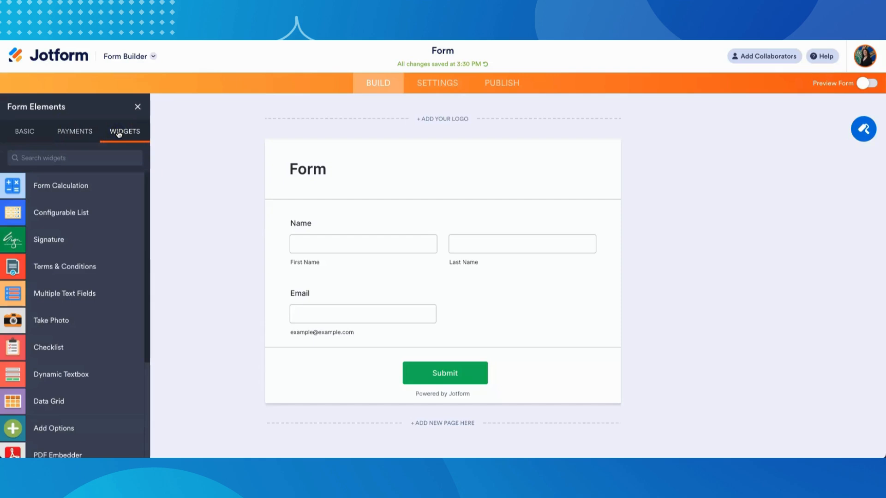
{"action": "left_click", "coordinate": [92, 157]}
{"action": "type", "text": "Sign"}
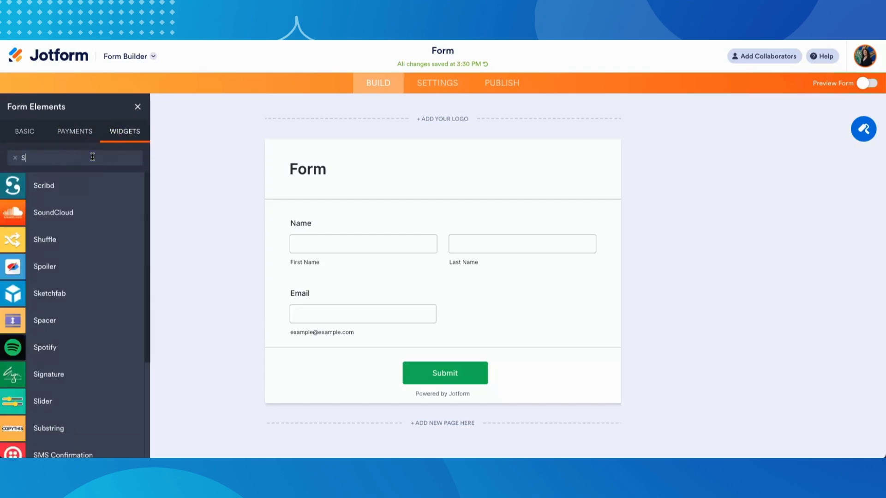
{"action": "left_click", "coordinate": [15, 158]}
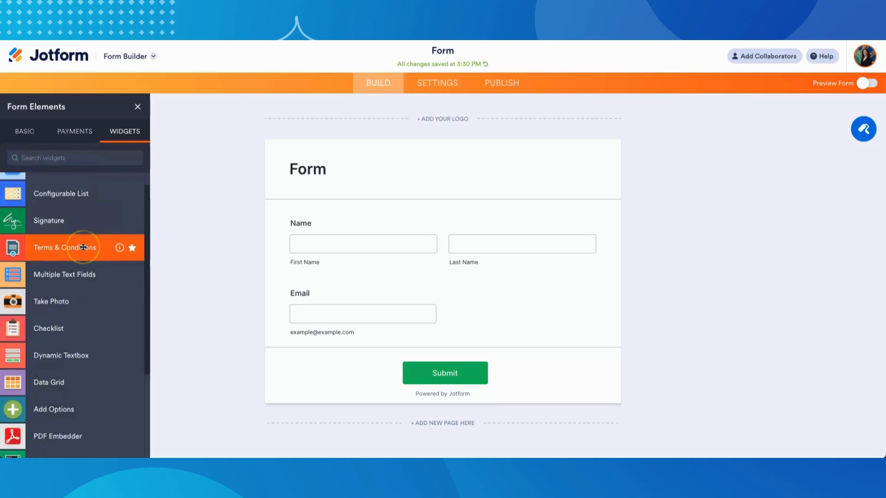
- Review the Signature widget's details and close them without adding the widget to the form
{"action": "scroll", "coordinate": [83, 247], "scroll_direction": "up", "scroll_amount": 1}
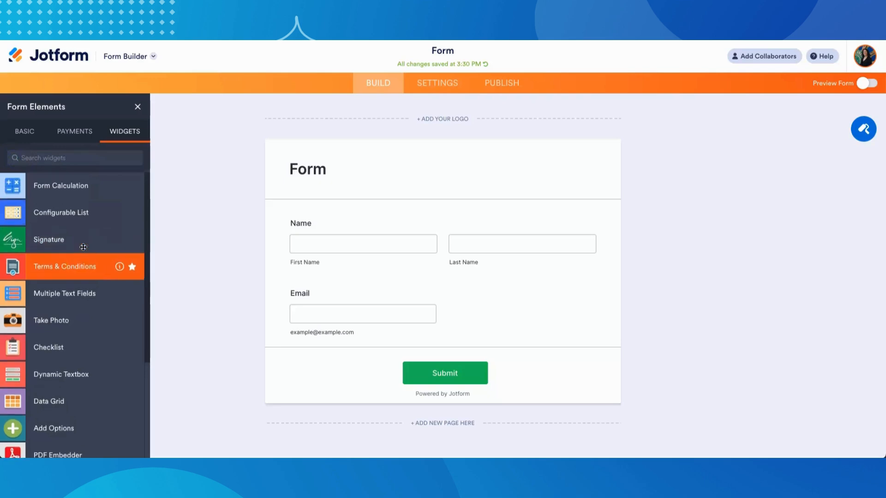
{"action": "left_click", "coordinate": [120, 241]}
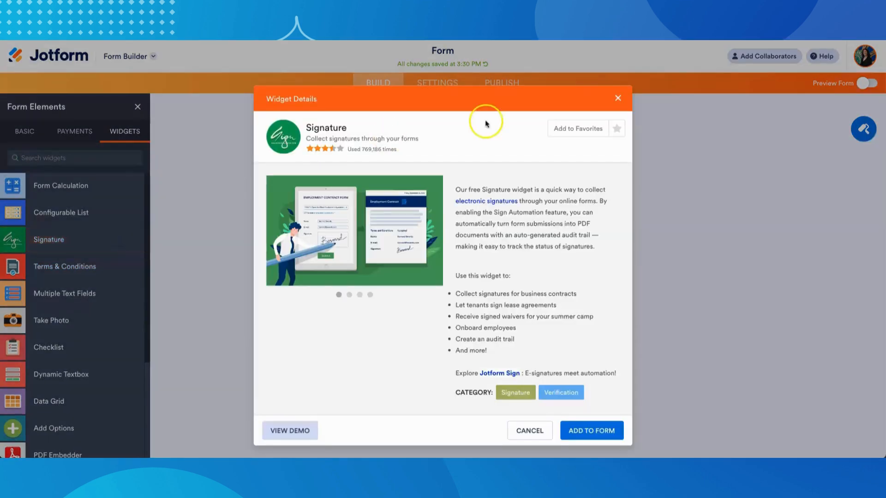
{"action": "left_click", "coordinate": [618, 98]}
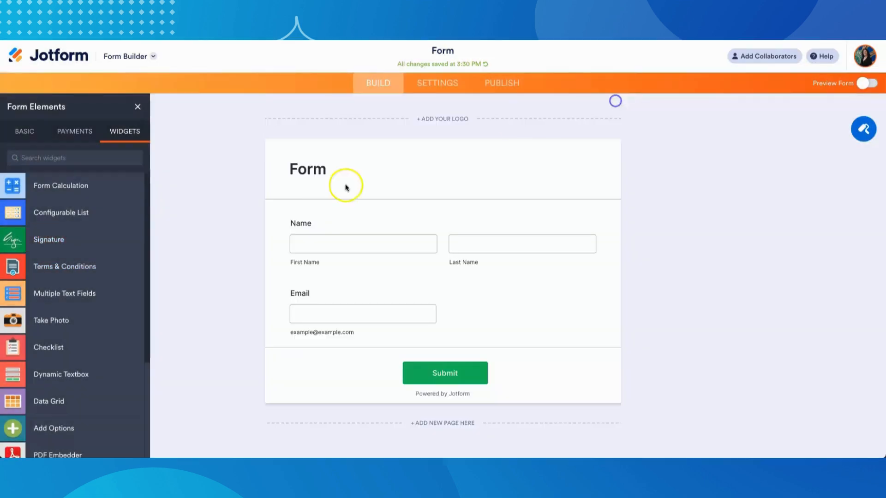
- Mark the Signature widget as a favorite and reload the widget list to check its order
{"action": "left_click", "coordinate": [133, 240]}
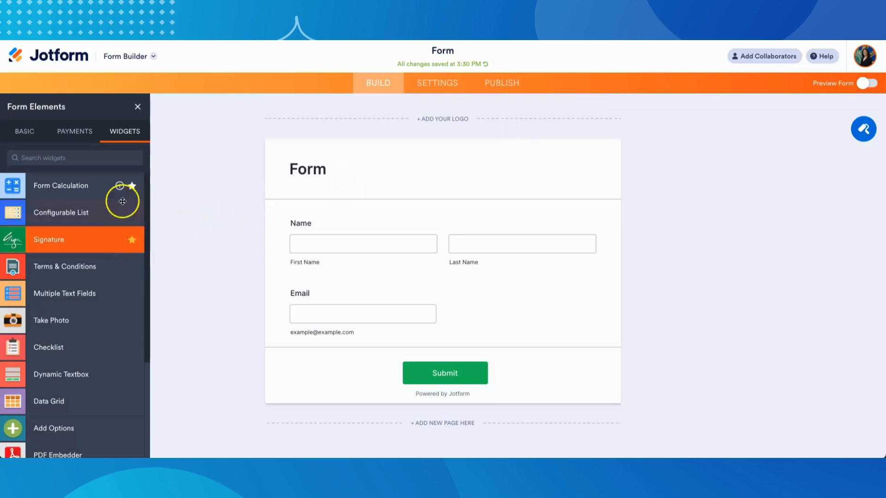
{"action": "left_click", "coordinate": [65, 135]}
{"action": "left_click", "coordinate": [122, 132]}
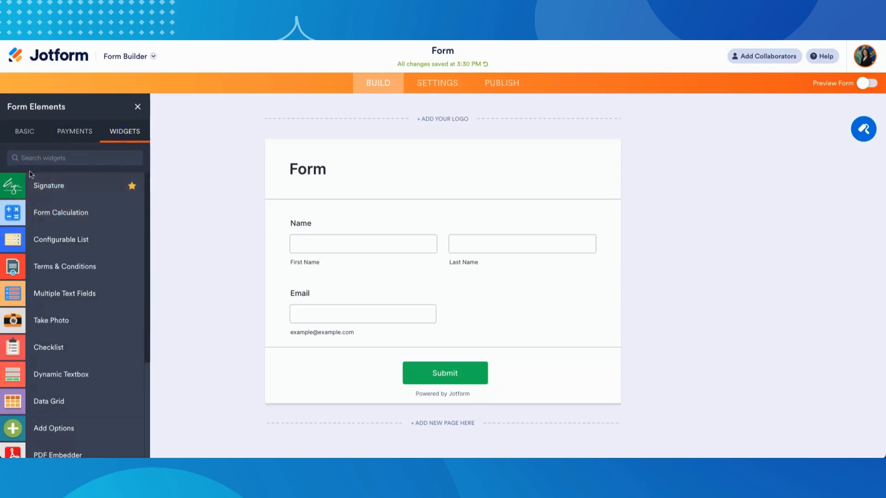
- Look through the full list of payment gateways available as form elements, from Square down to Paymentwall
{"action": "left_click", "coordinate": [70, 135]}
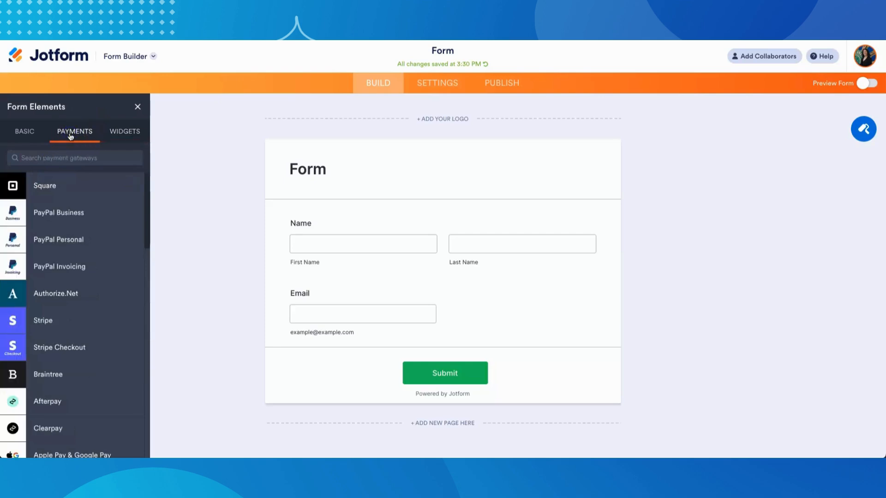
{"action": "left_click_drag", "start_coordinate": [76, 170], "coordinate": [89, 218]}
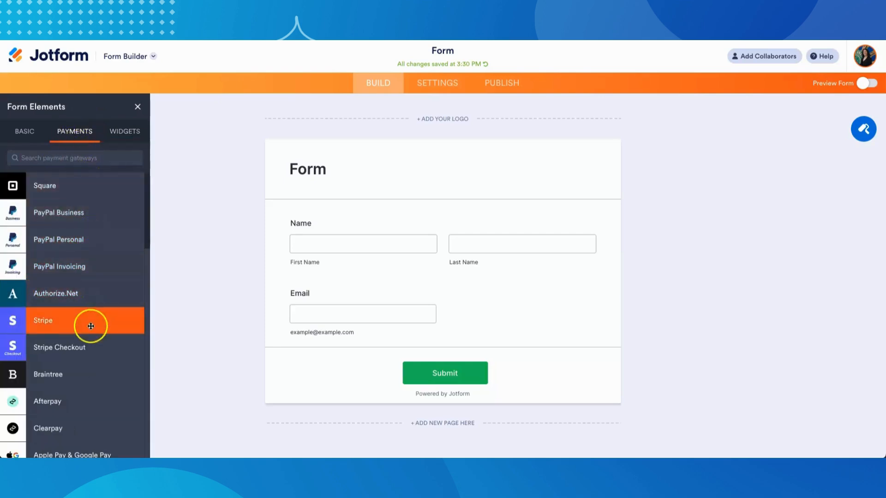
{"action": "scroll", "coordinate": [90, 341], "scroll_direction": "down", "scroll_amount": 1}
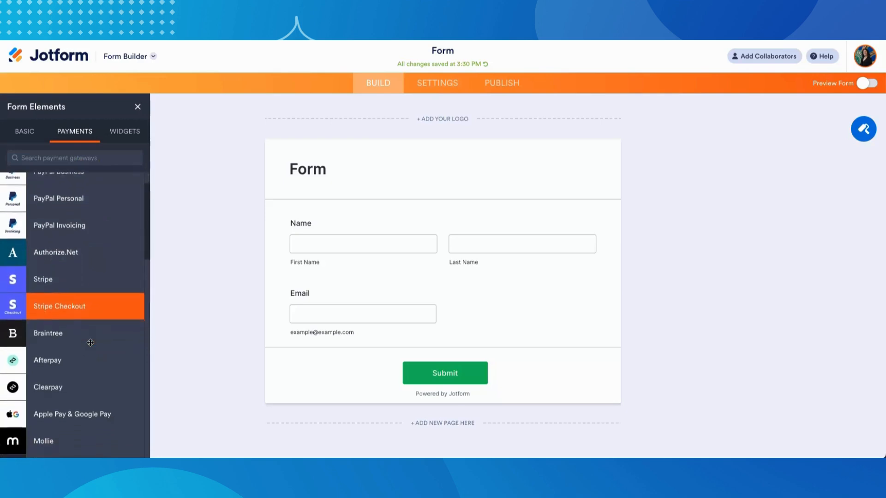
{"action": "scroll", "coordinate": [90, 342], "scroll_direction": "down", "scroll_amount": 2}
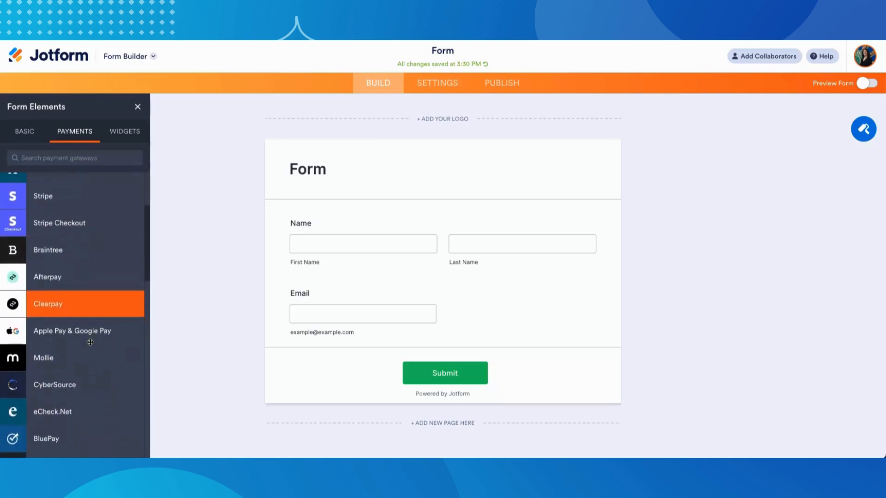
{"action": "scroll", "coordinate": [90, 343], "scroll_direction": "down", "scroll_amount": 2}
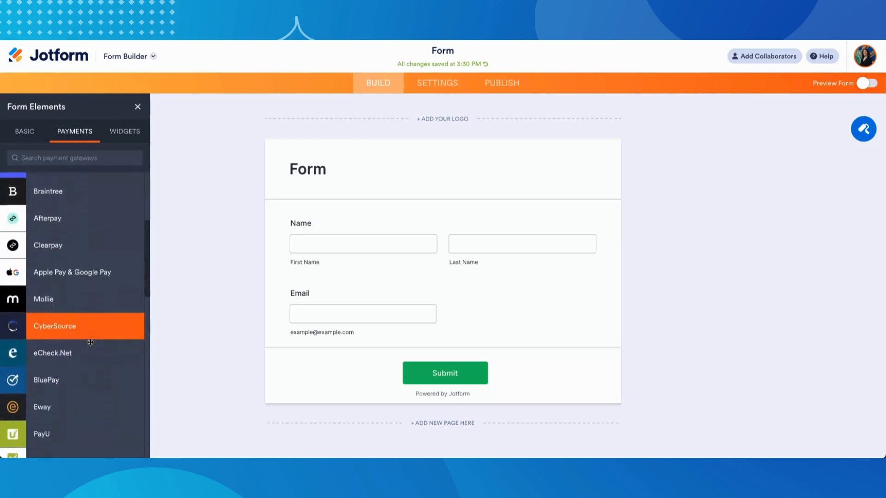
{"action": "scroll", "coordinate": [90, 342], "scroll_direction": "down", "scroll_amount": 1}
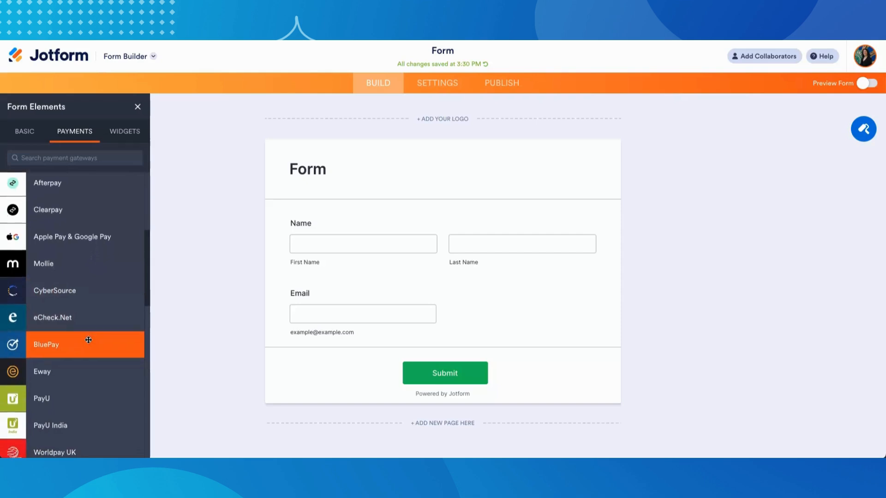
{"action": "scroll", "coordinate": [88, 340], "scroll_direction": "down", "scroll_amount": 5}
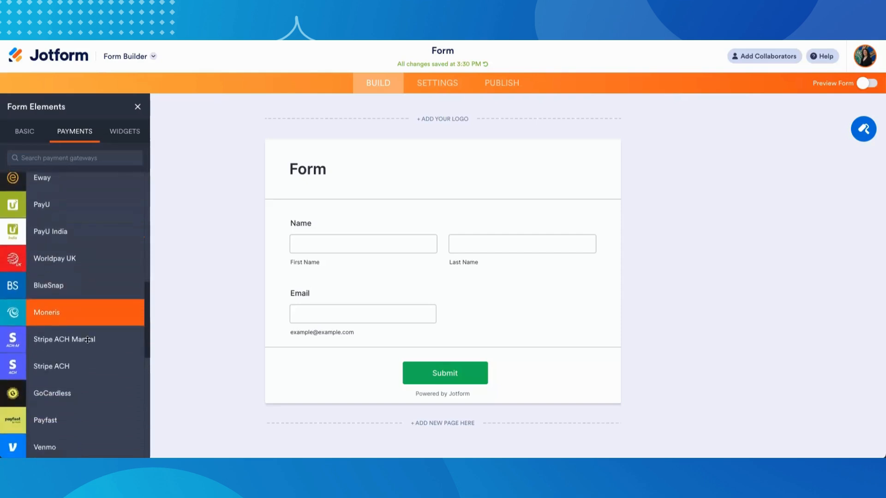
{"action": "scroll", "coordinate": [87, 339], "scroll_direction": "down", "scroll_amount": 3}
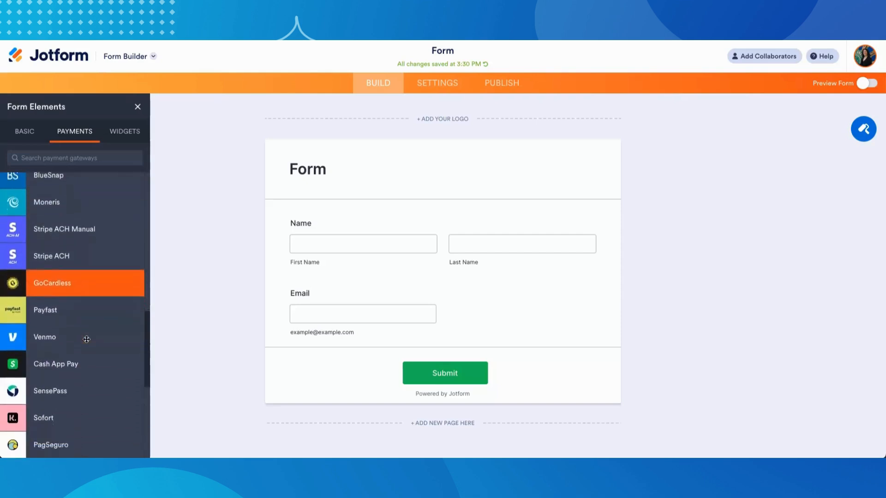
{"action": "scroll", "coordinate": [86, 339], "scroll_direction": "down", "scroll_amount": 2}
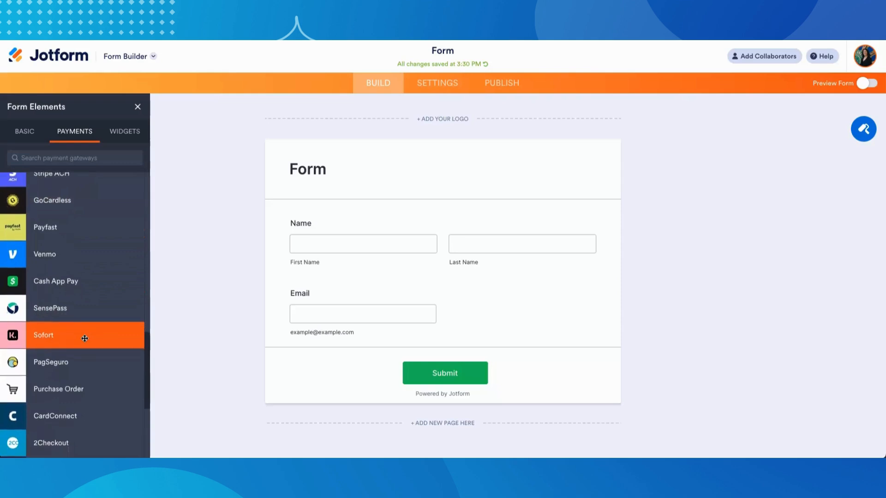
{"action": "scroll", "coordinate": [84, 339], "scroll_direction": "down", "scroll_amount": 3}
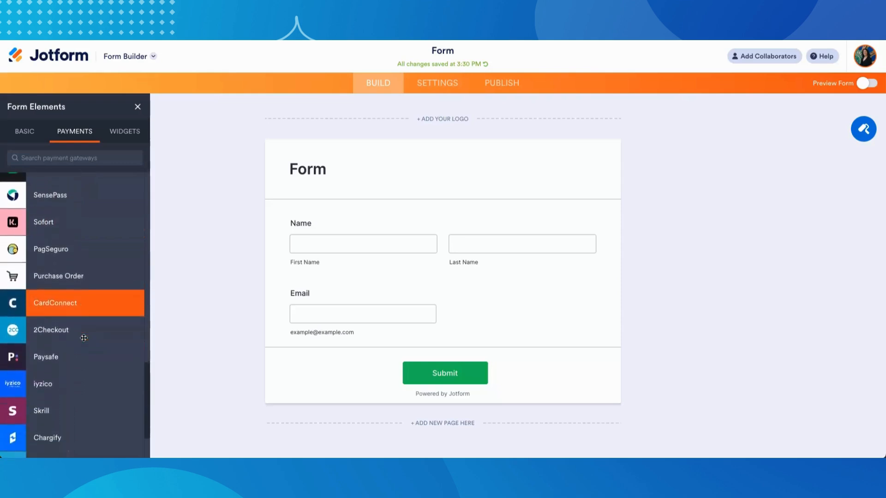
{"action": "scroll", "coordinate": [83, 338], "scroll_direction": "down", "scroll_amount": 2}
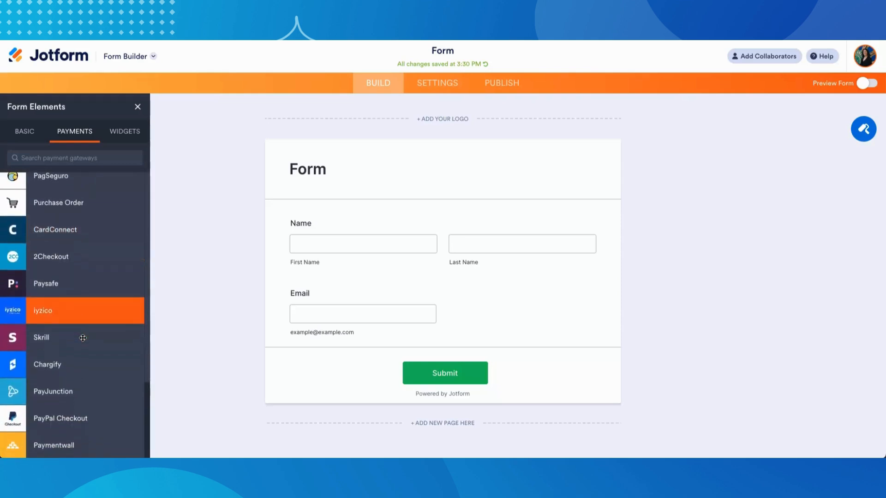